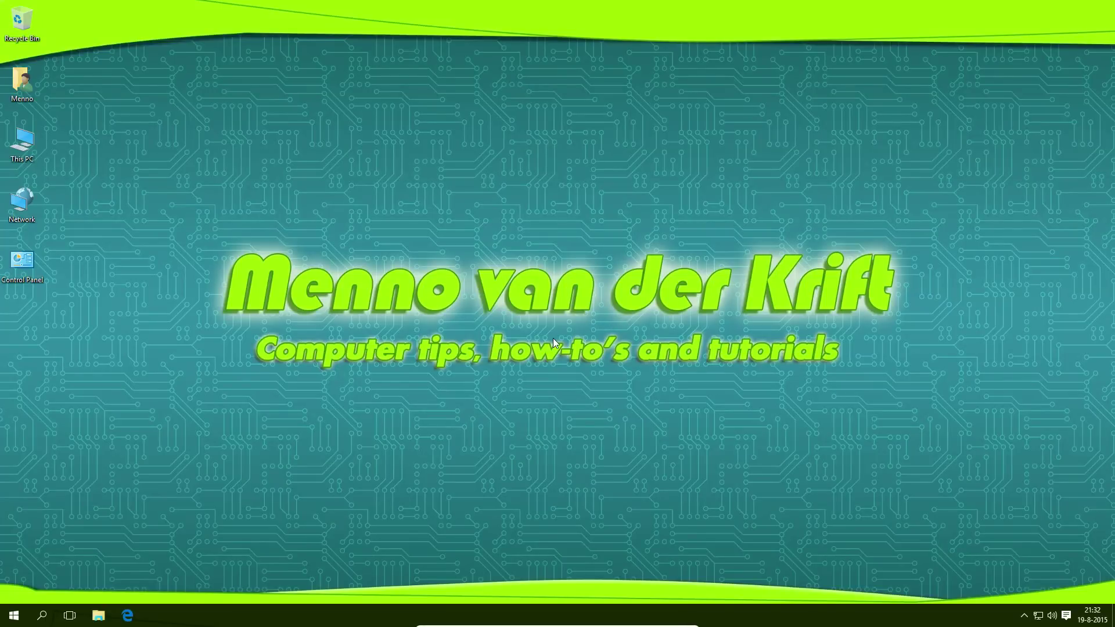
Step: Open Settings from the Start menu and go to the Time & Language section
click(15, 615)
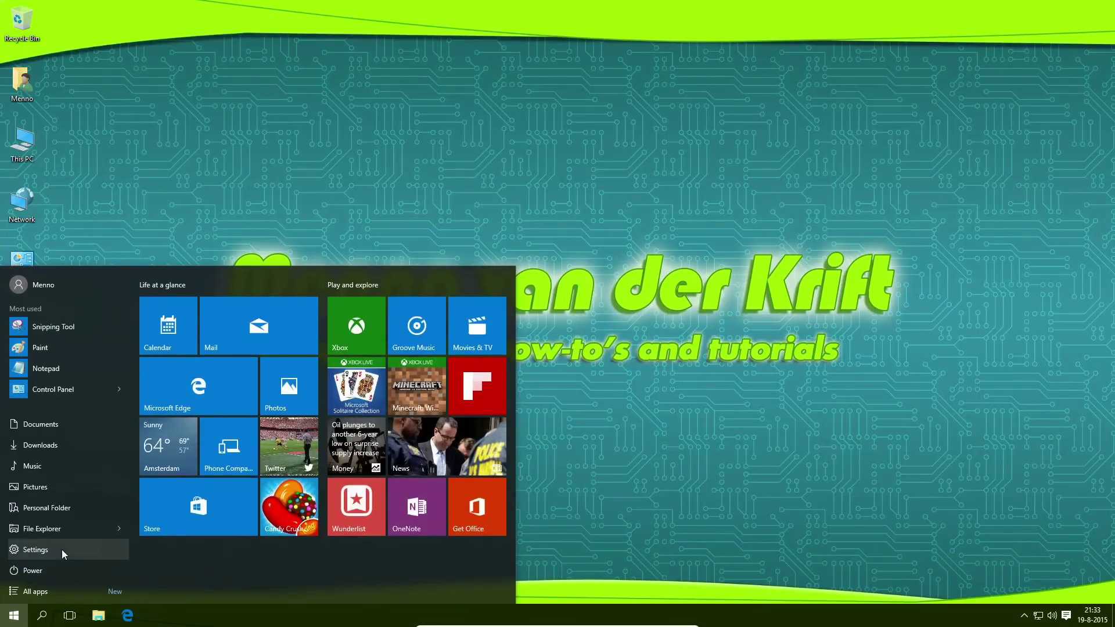
click(62, 550)
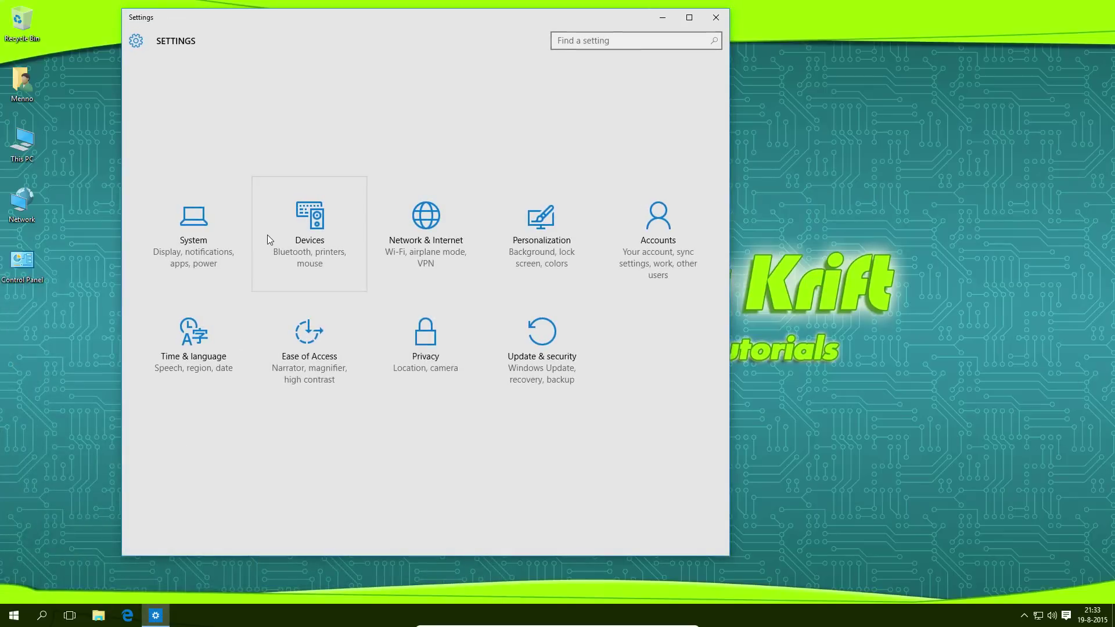
click(216, 370)
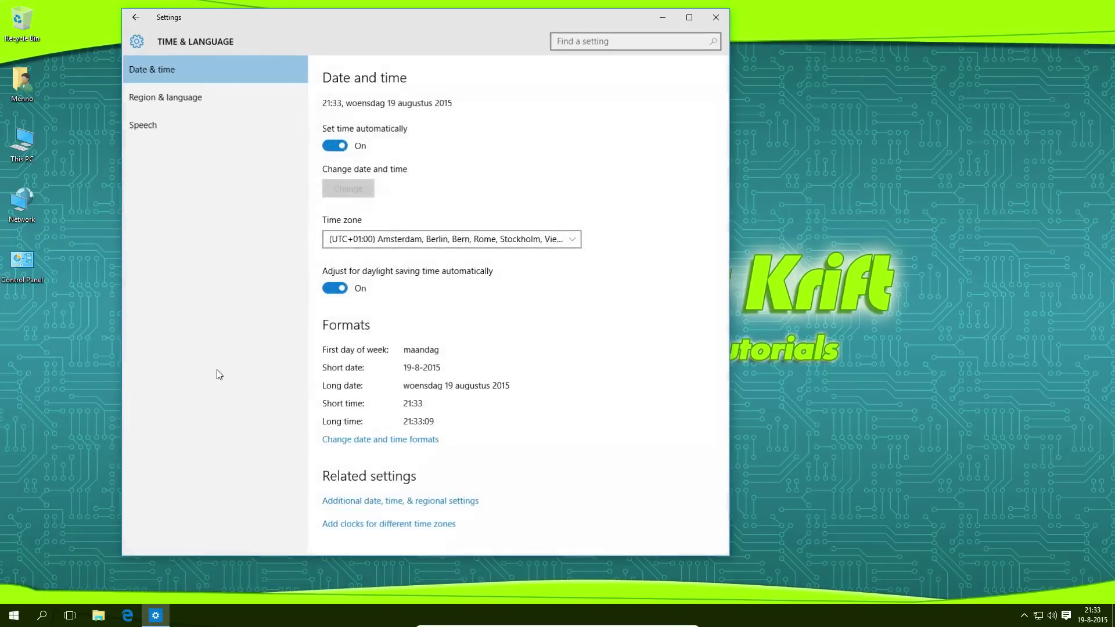
Step: Go to Region & language and bring up the Add a language list
click(209, 100)
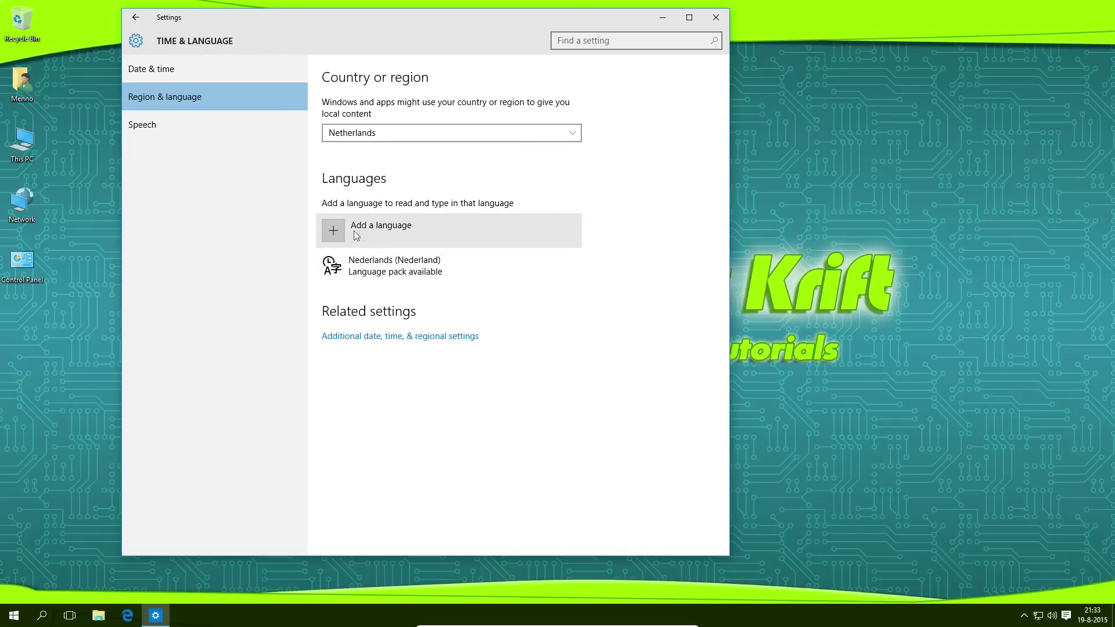
click(376, 230)
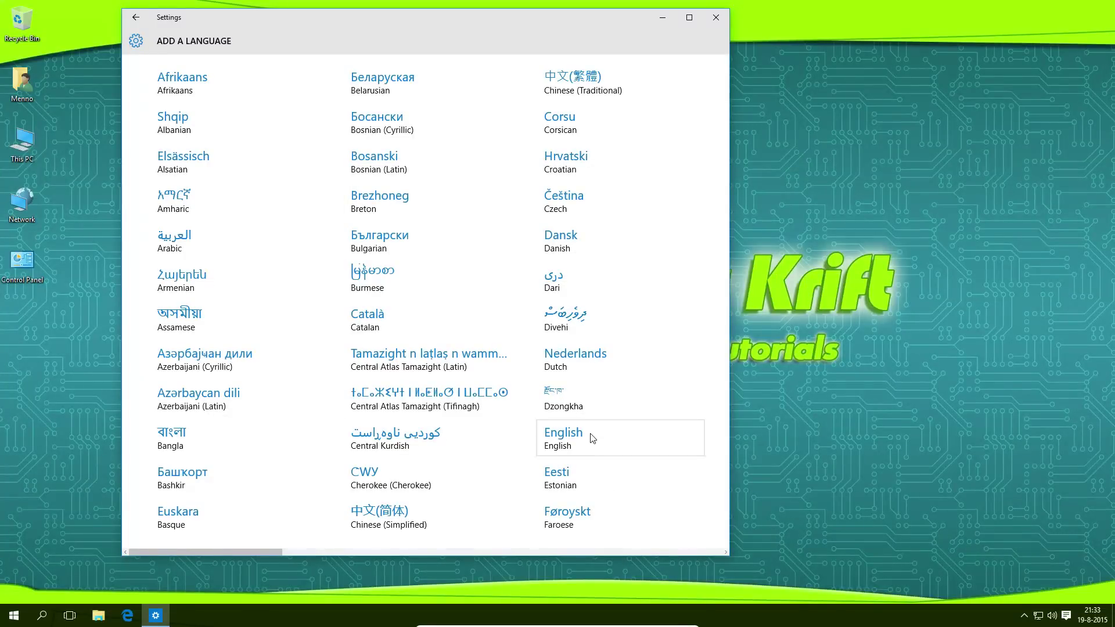
Step: Choose English, then English (United States), from the available languages
click(572, 443)
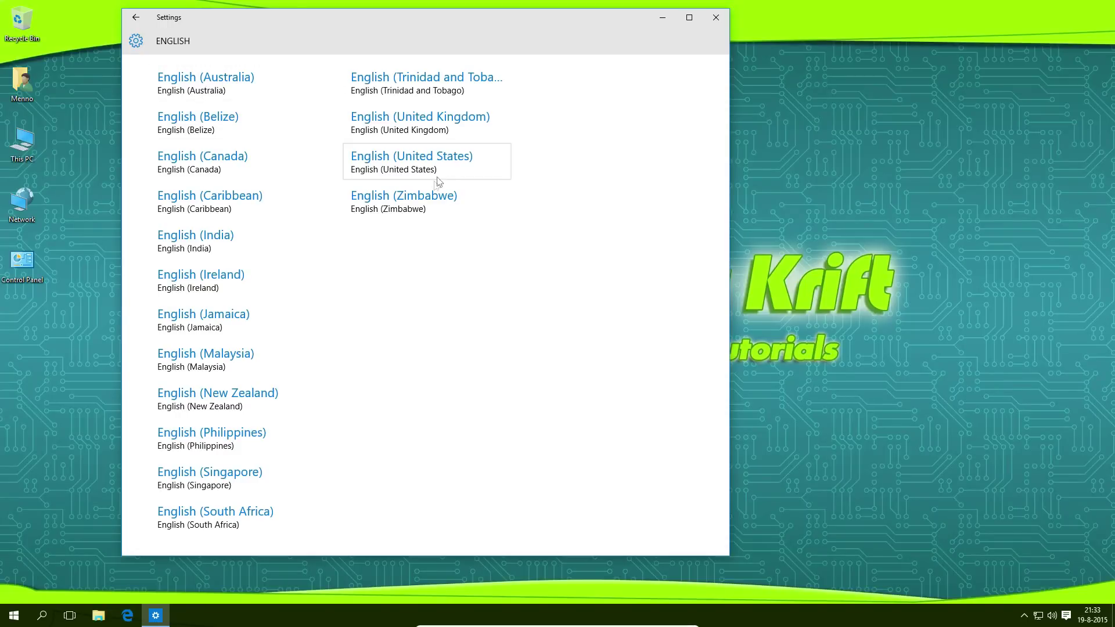
click(384, 169)
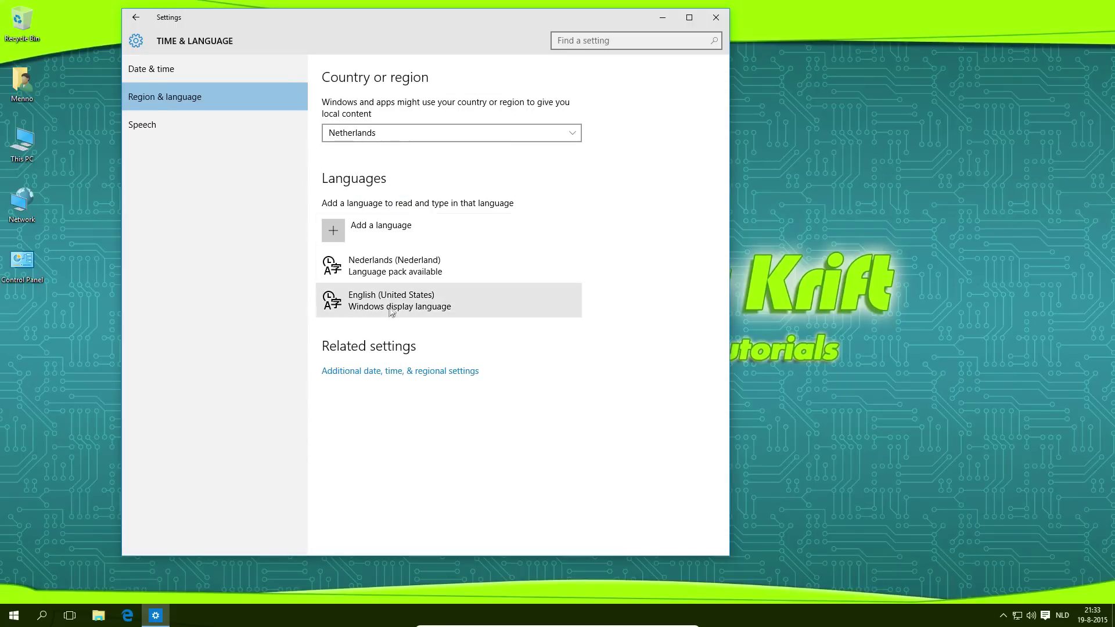
click(372, 307)
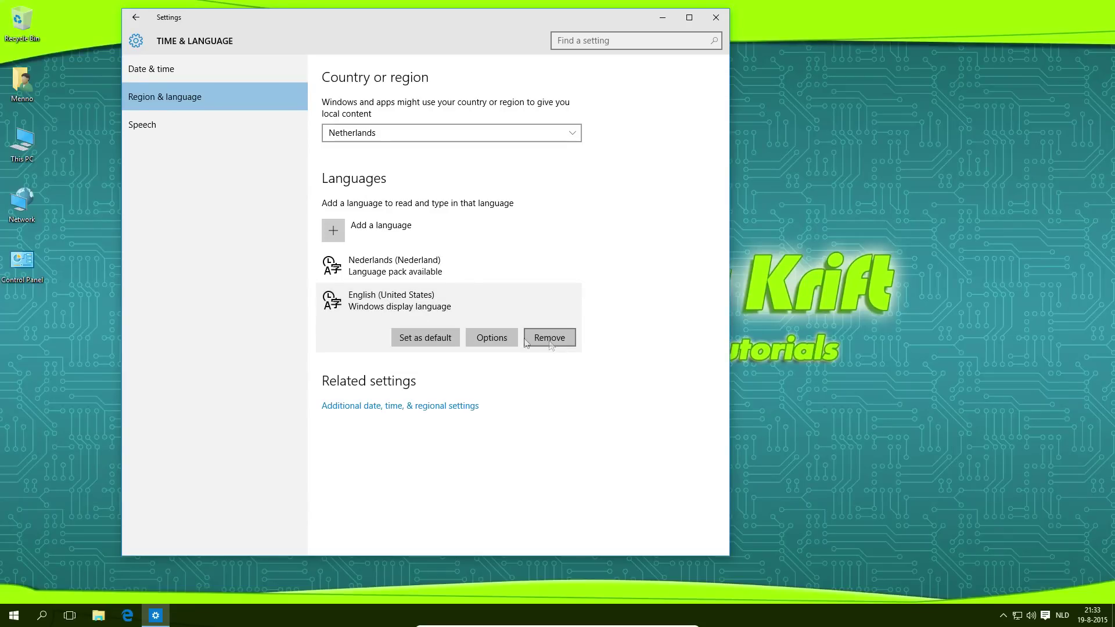
click(489, 339)
click(494, 338)
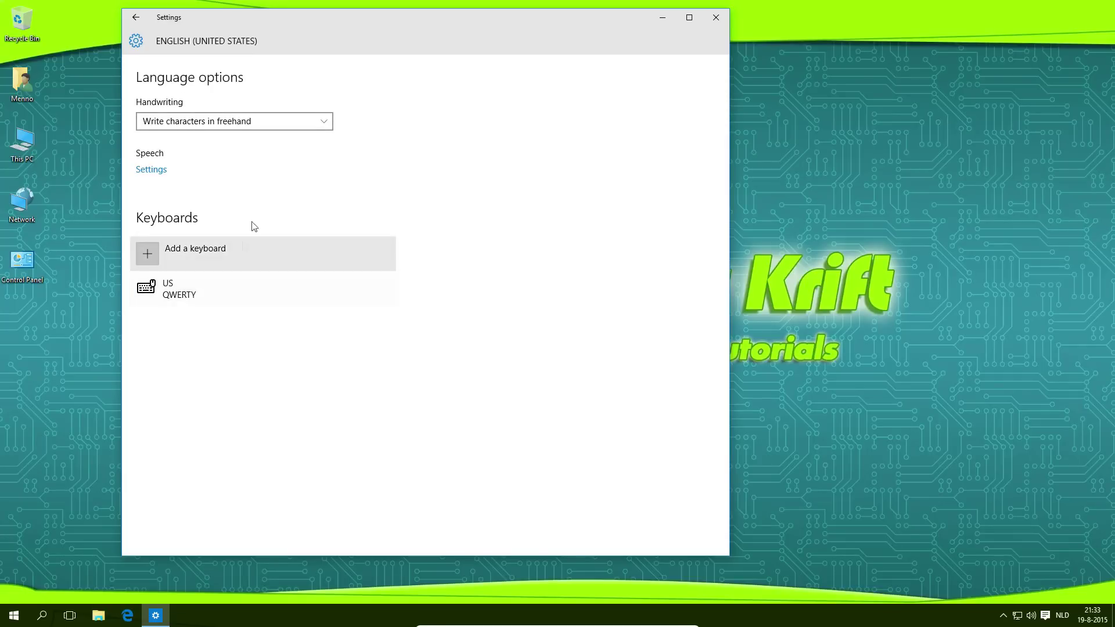
click(135, 18)
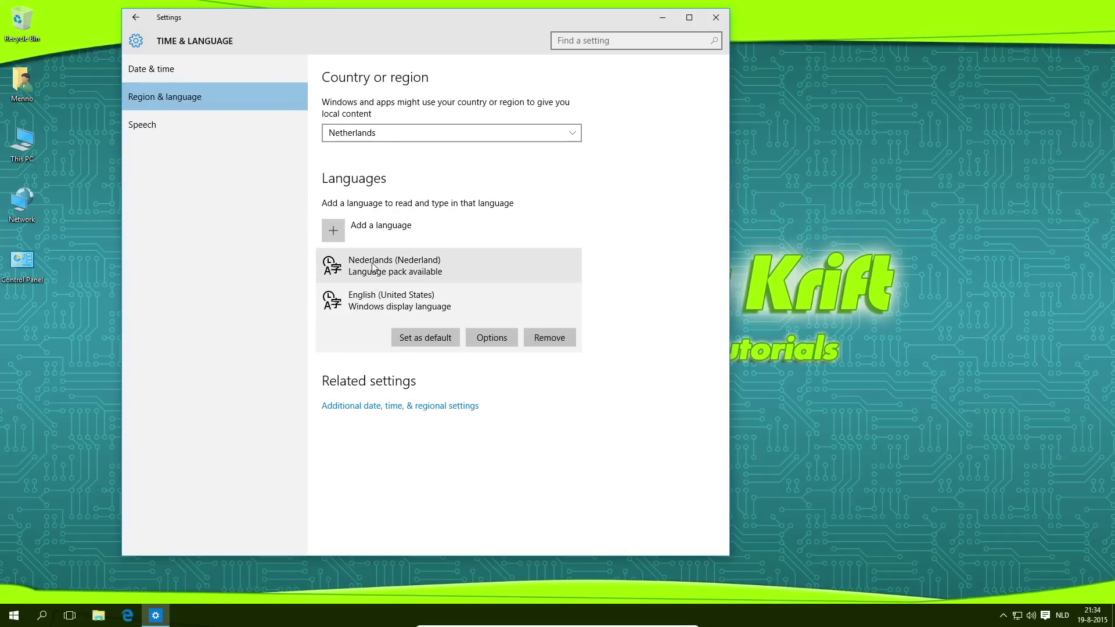
Step: Download the Nederlands (Nederland) language pack from its language options
click(426, 269)
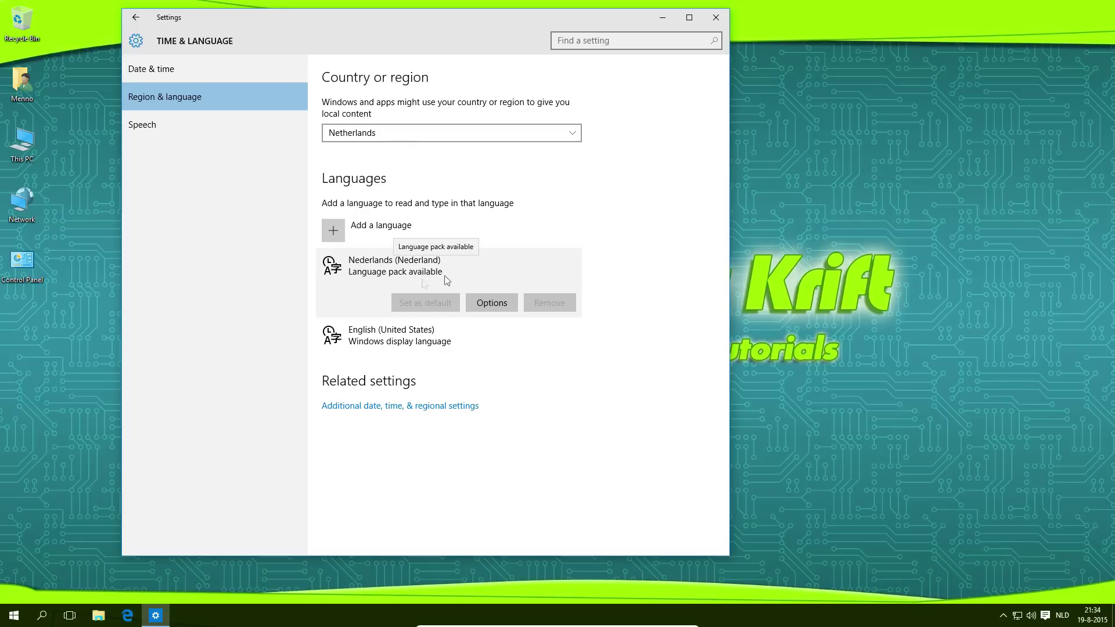
click(491, 303)
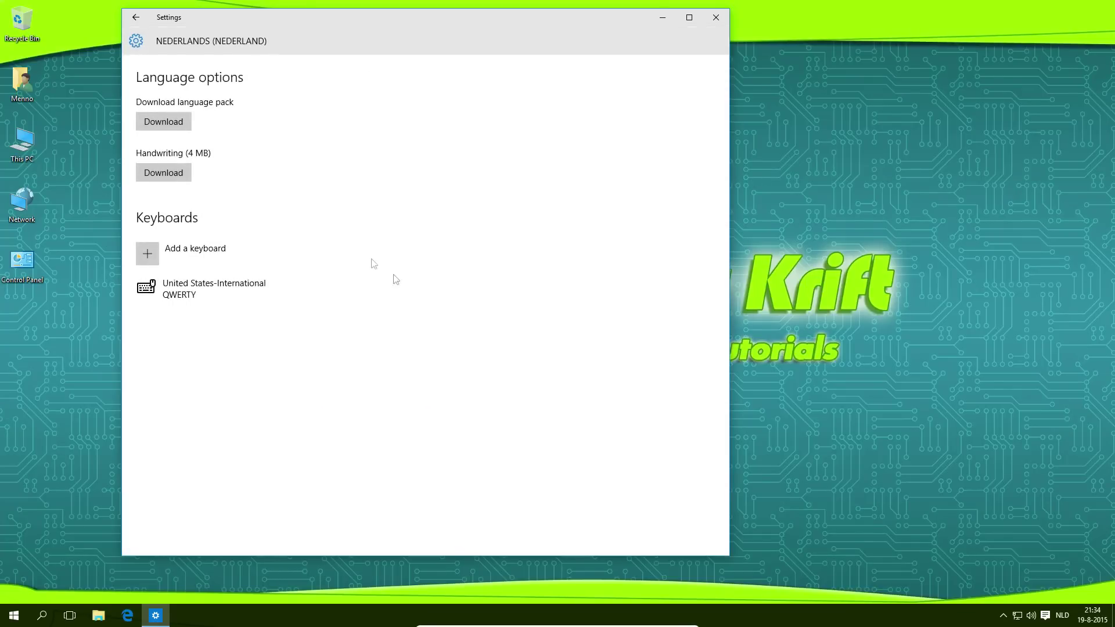
click(182, 122)
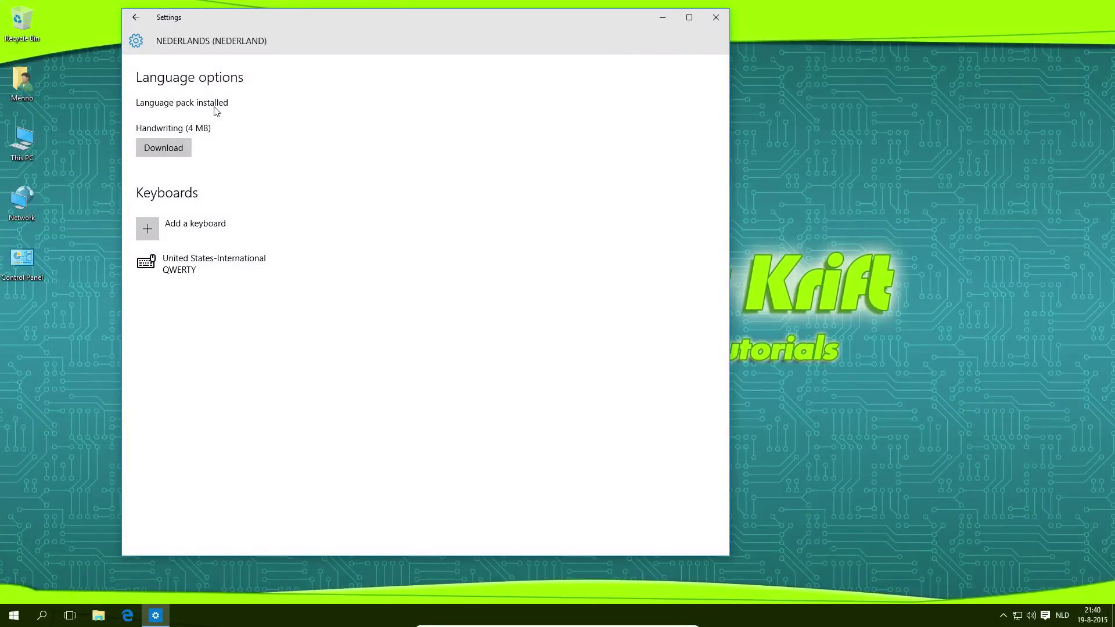
click(135, 18)
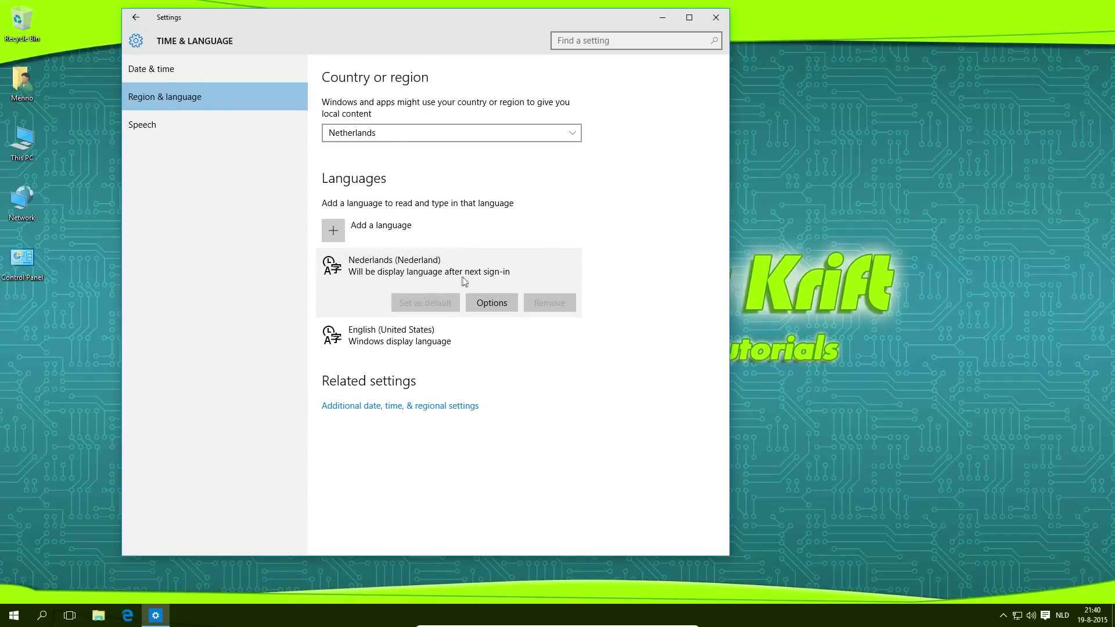
Step: Close the Settings window to return to the desktop
click(719, 19)
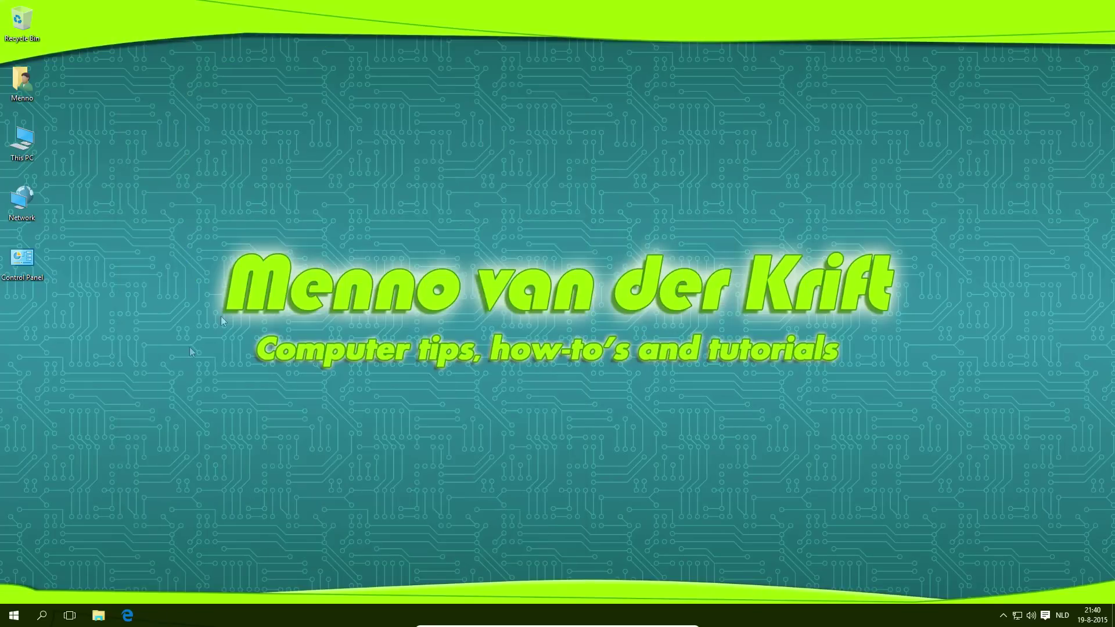
Step: Sign out via the Start menu user account, then sign back in
click(12, 618)
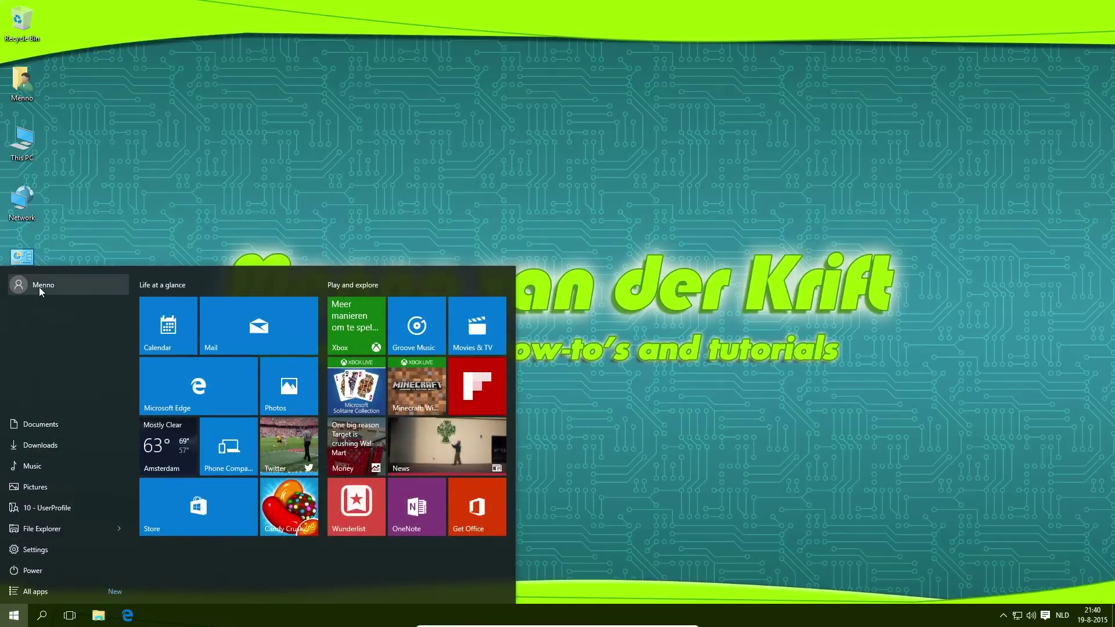
click(39, 287)
click(38, 342)
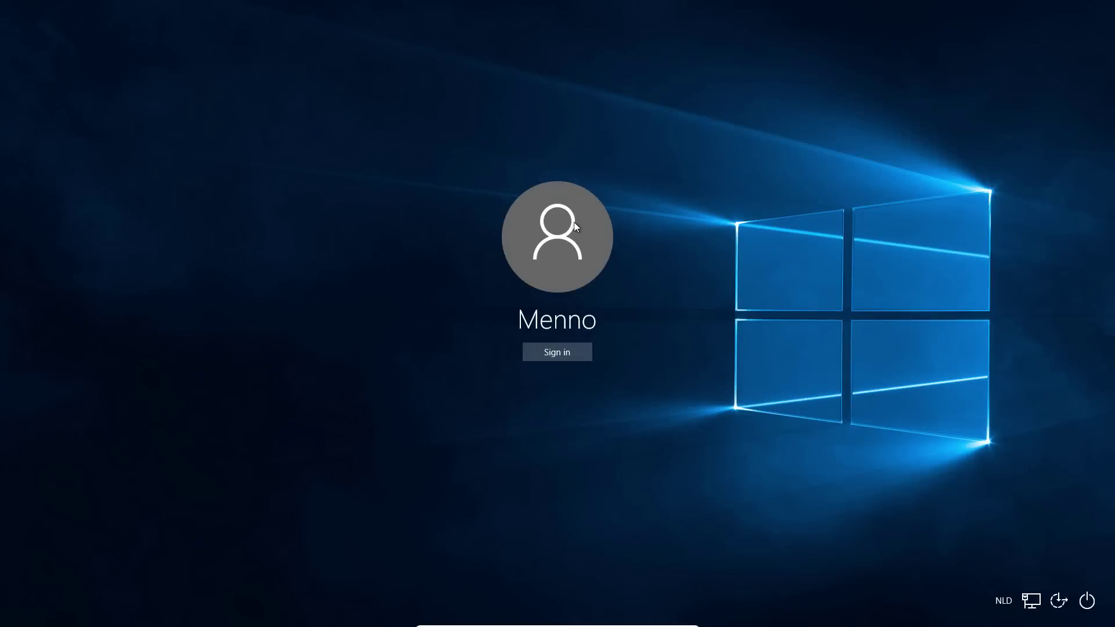
click(542, 355)
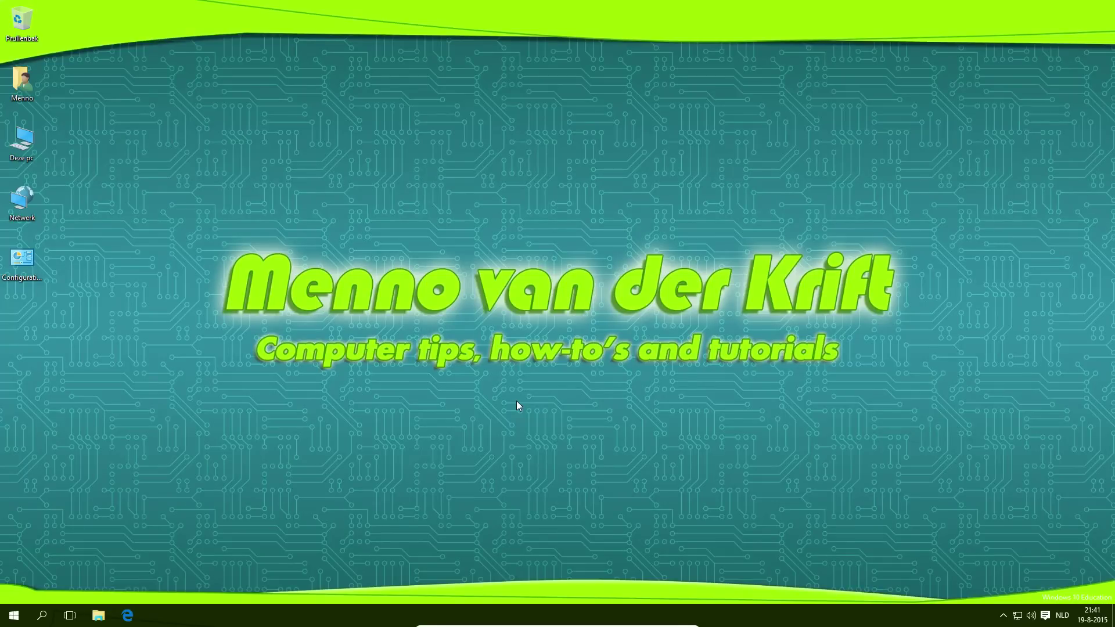
click(14, 614)
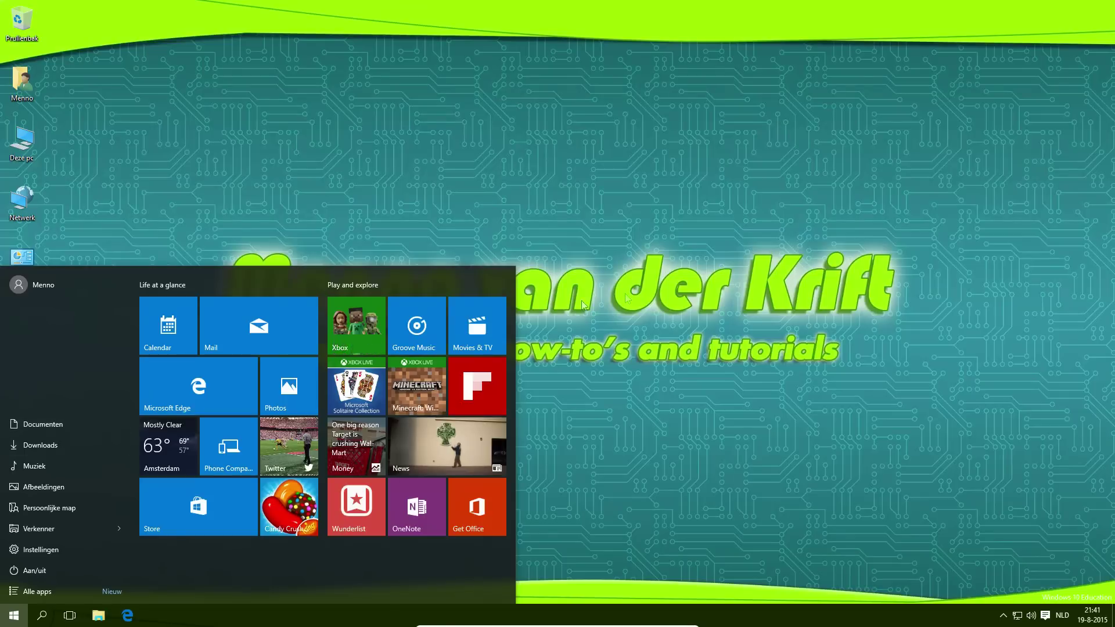
click(610, 280)
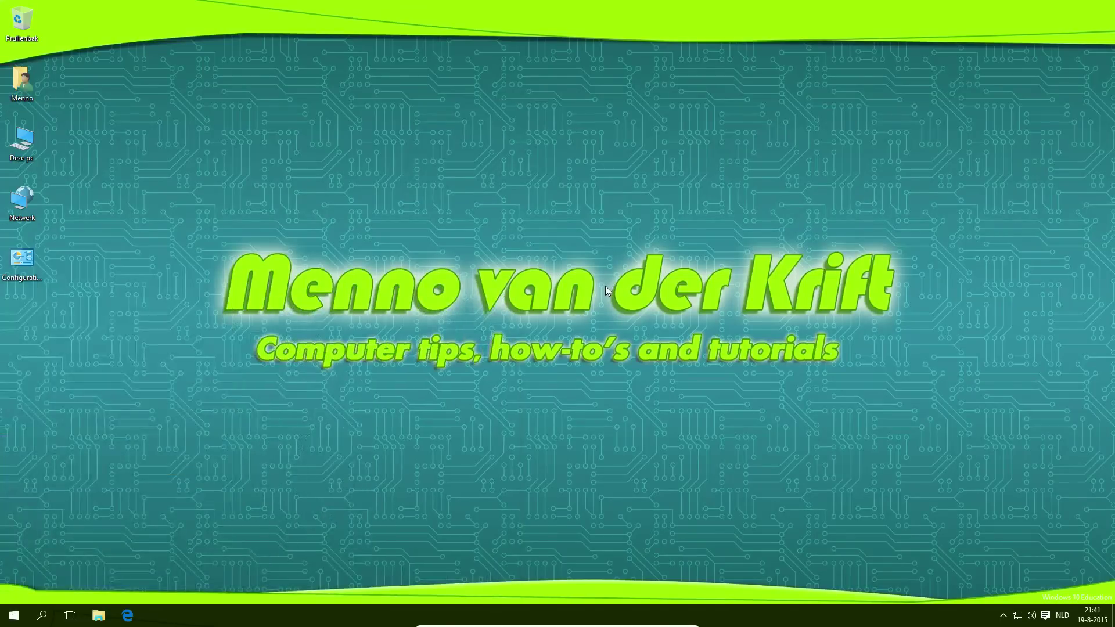